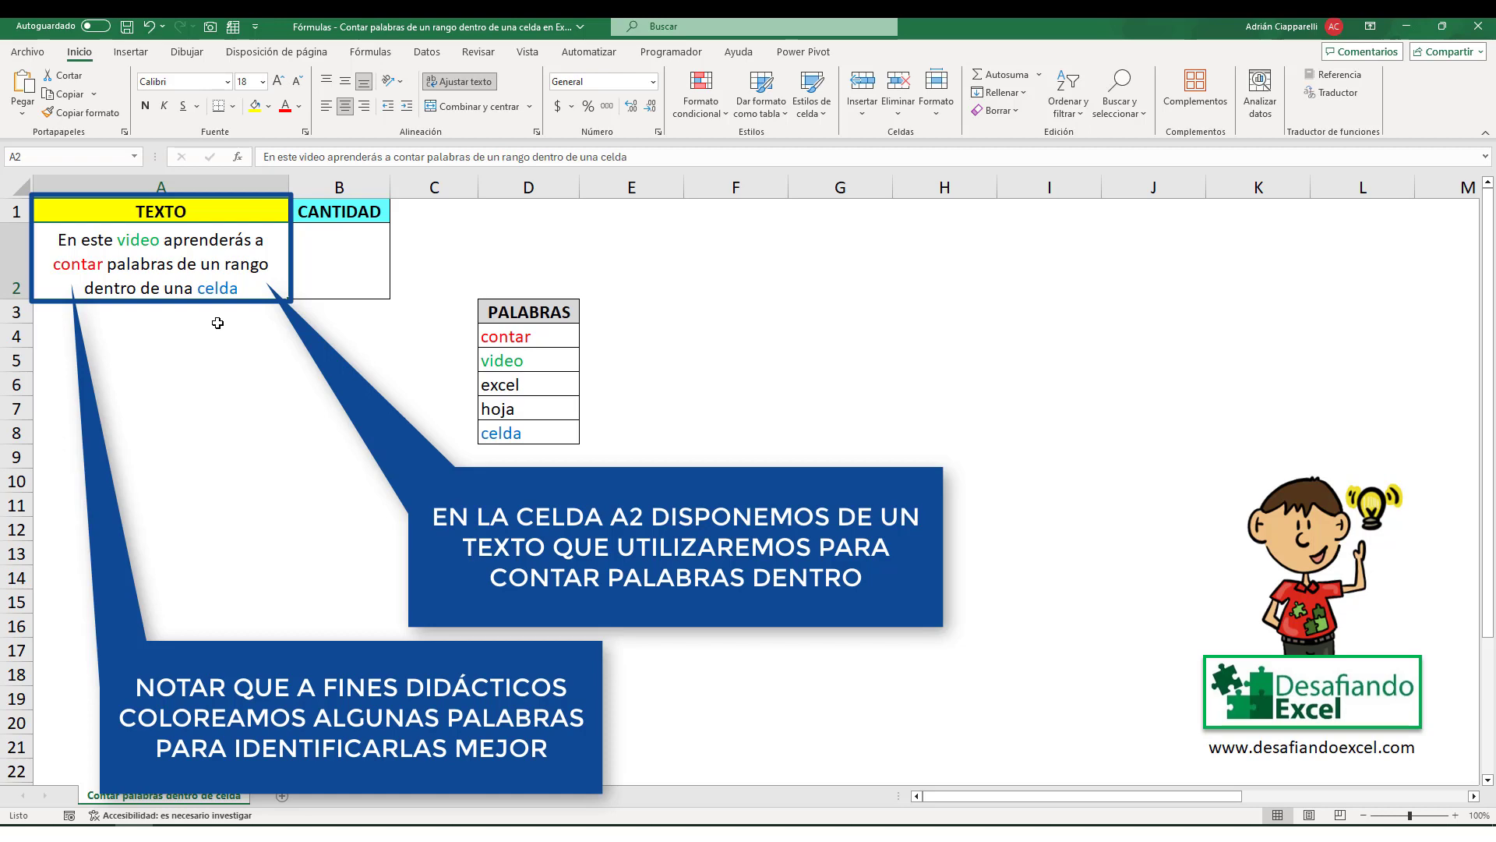
Check the PALABRAS and CANTIDAD headers, then begin B2 with =SUMAPRODUCTO(--(ESNUMERO(HALLAR(
{"action": "left_click", "coordinate": [561, 313]}
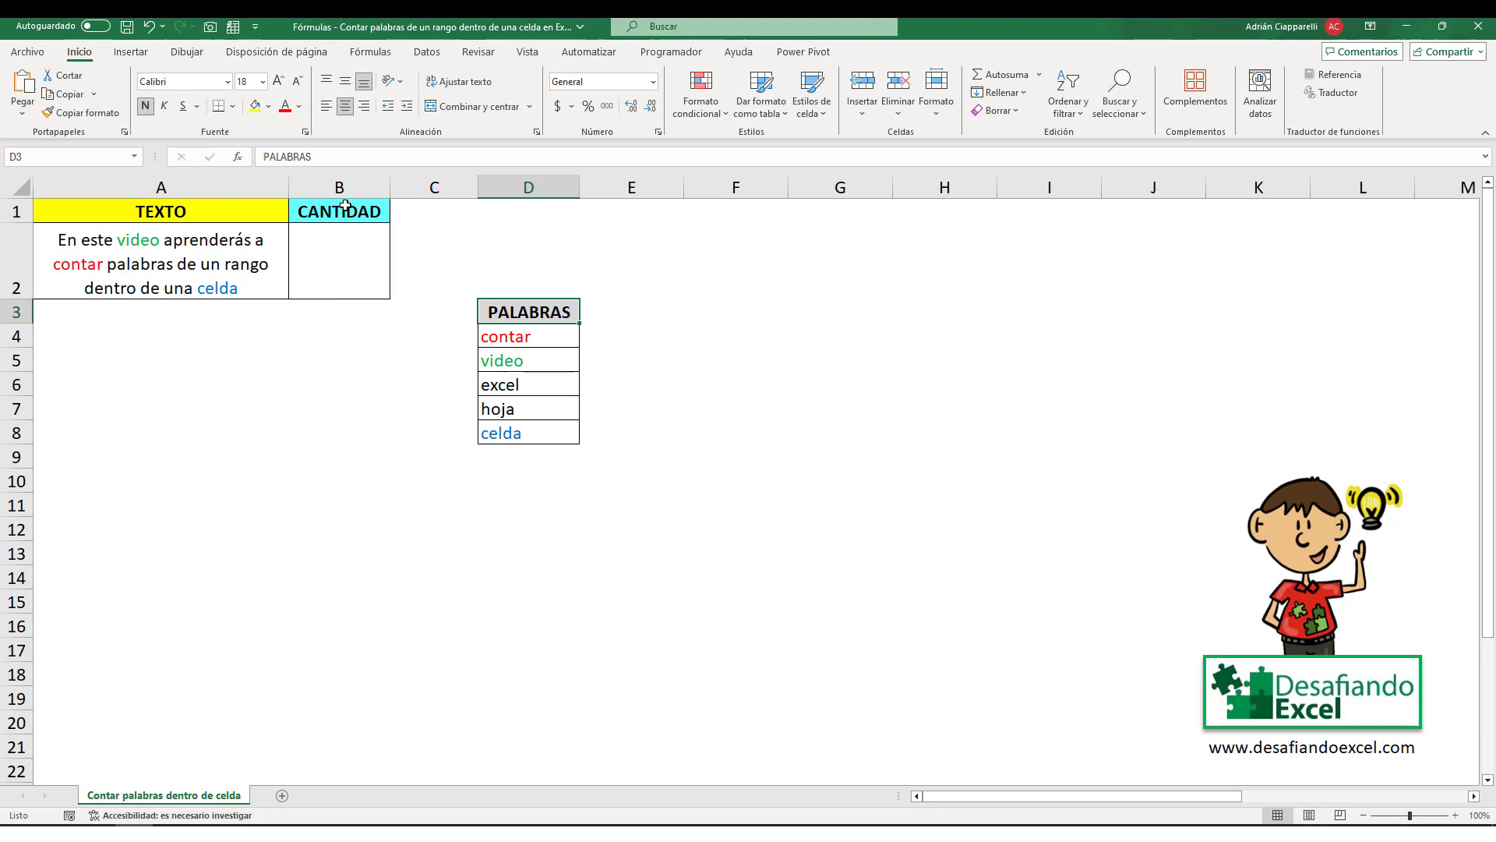
{"action": "left_click", "coordinate": [345, 205]}
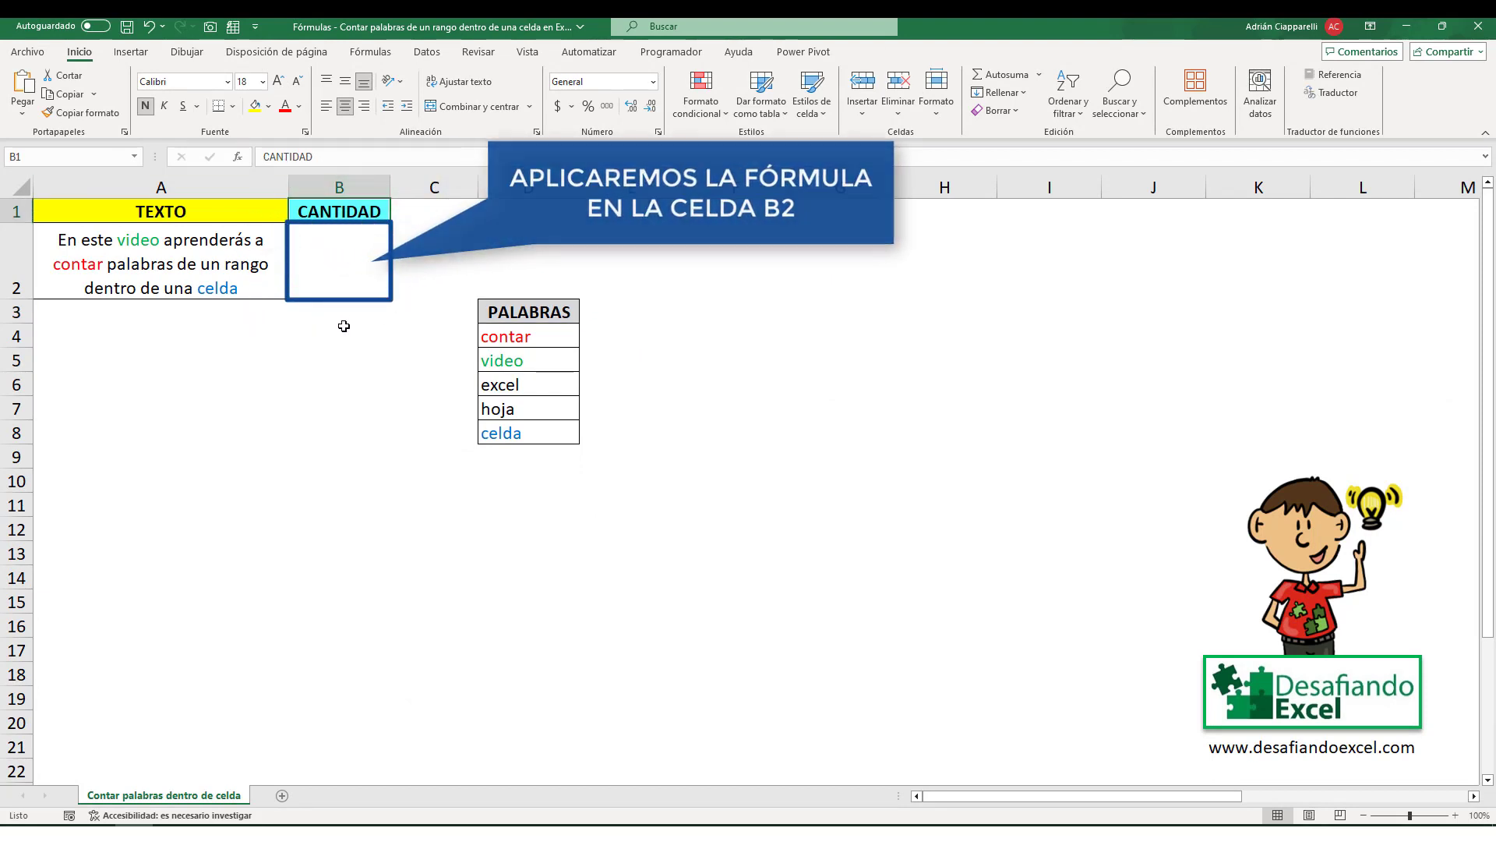
{"action": "double_click", "coordinate": [325, 252]}
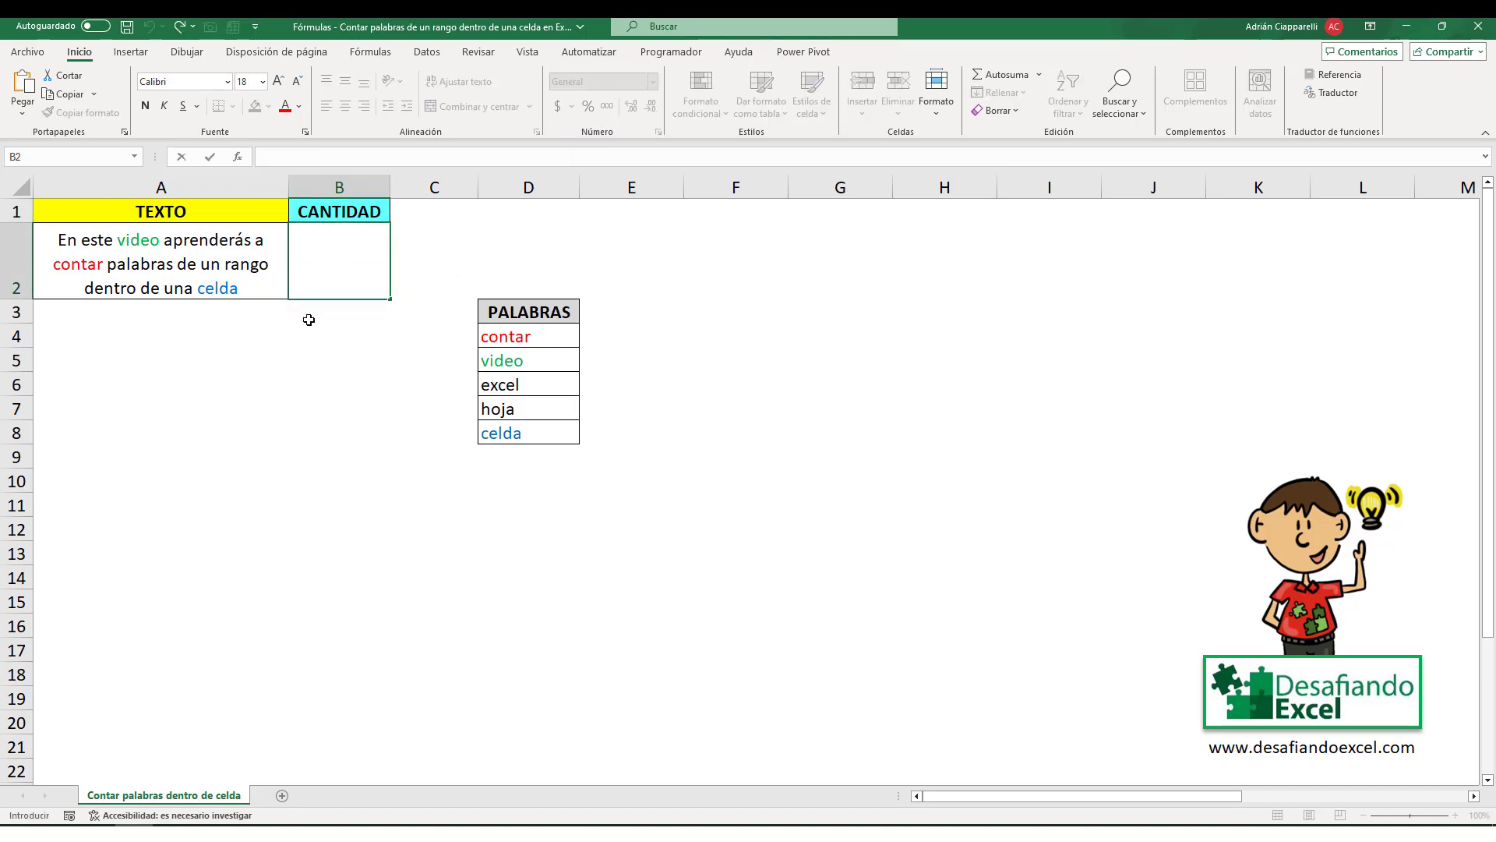
{"action": "type", "text": "="}
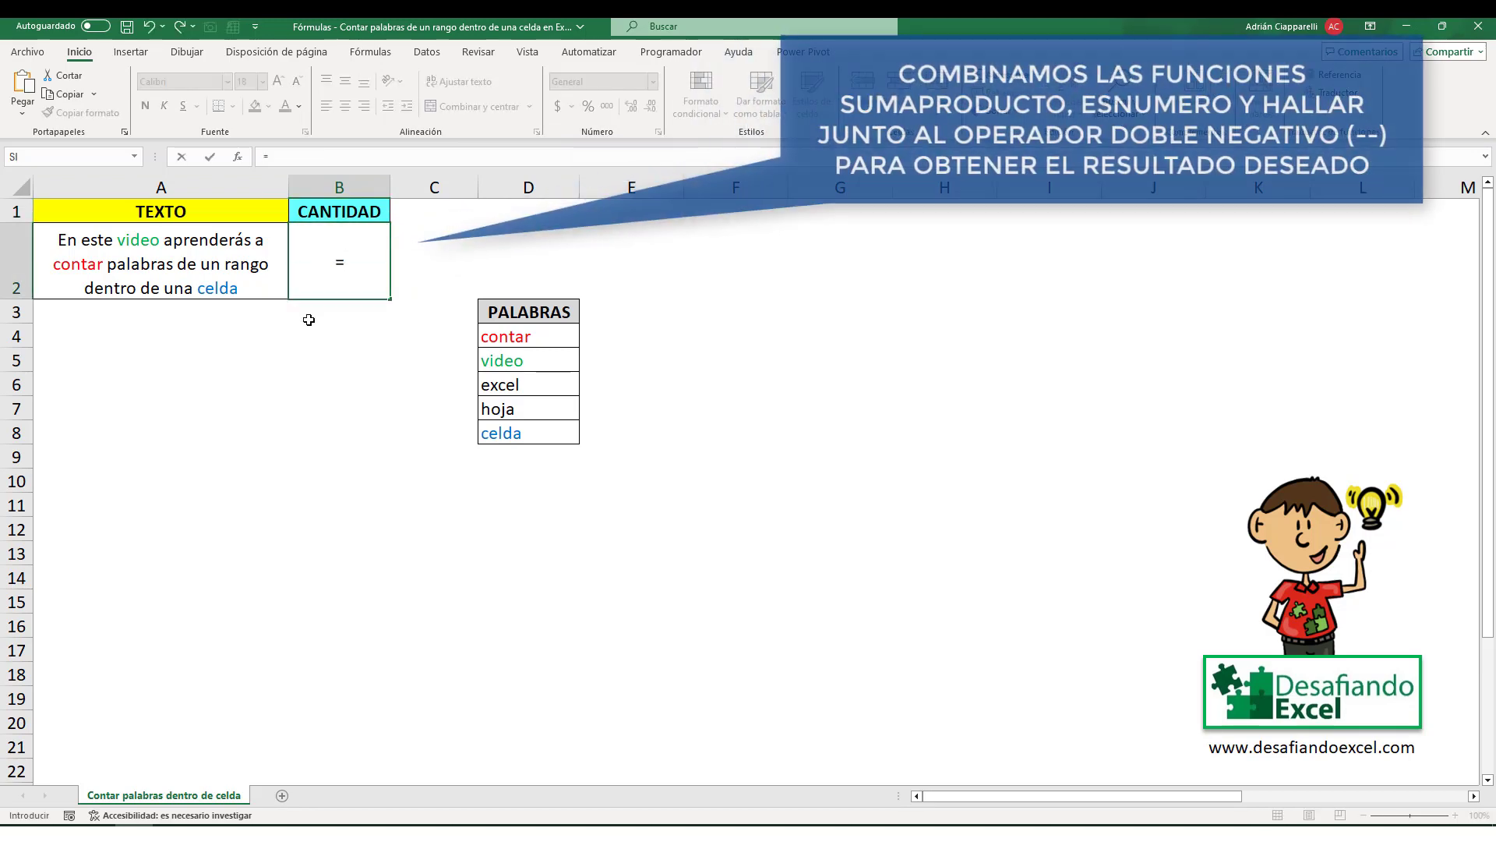
{"action": "type", "text": "SUMAPRODUCT"}
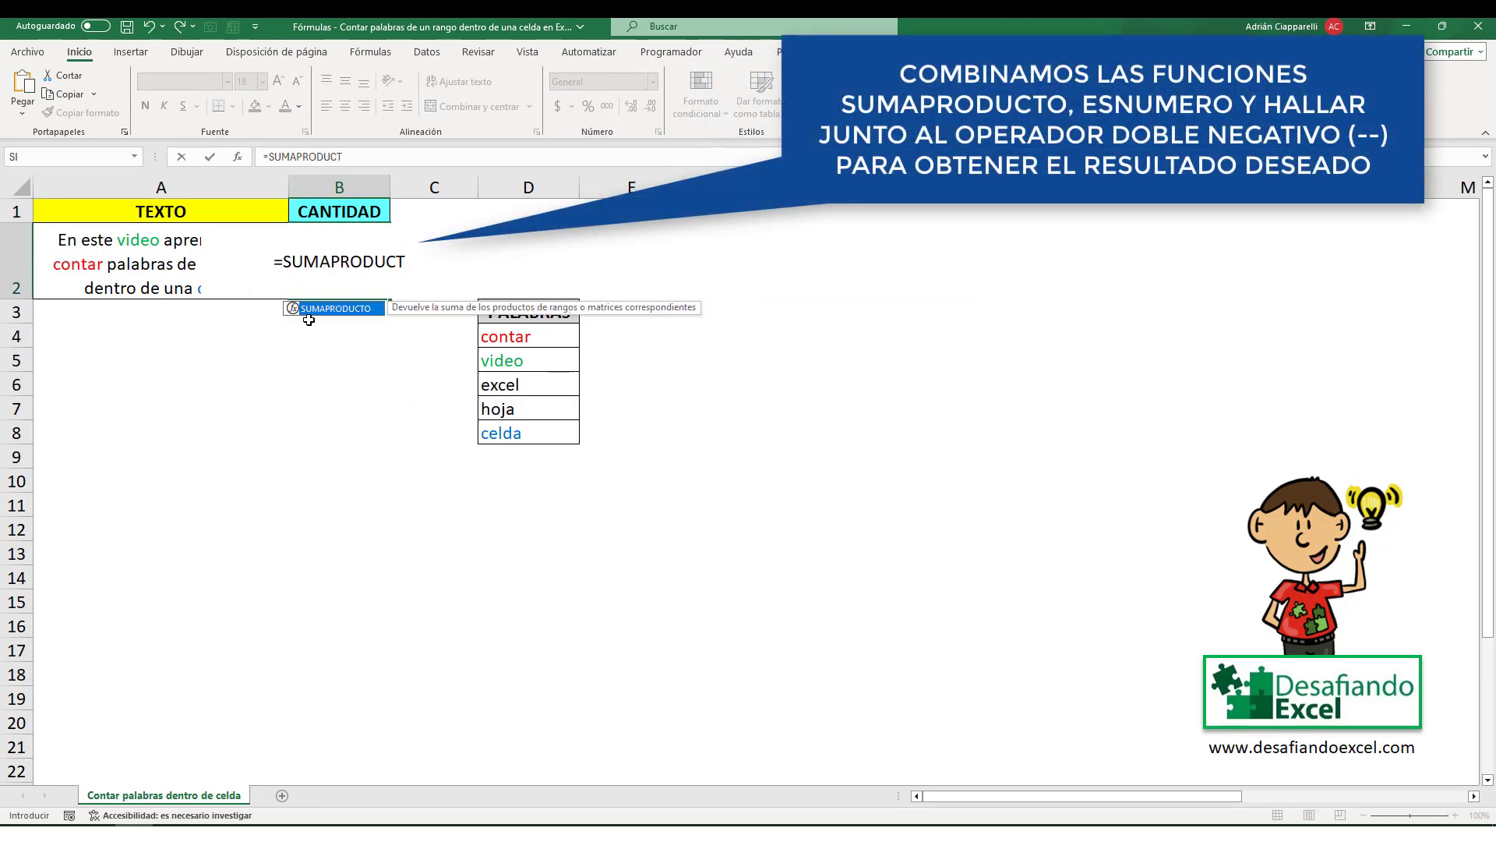
{"action": "type", "text": "O("}
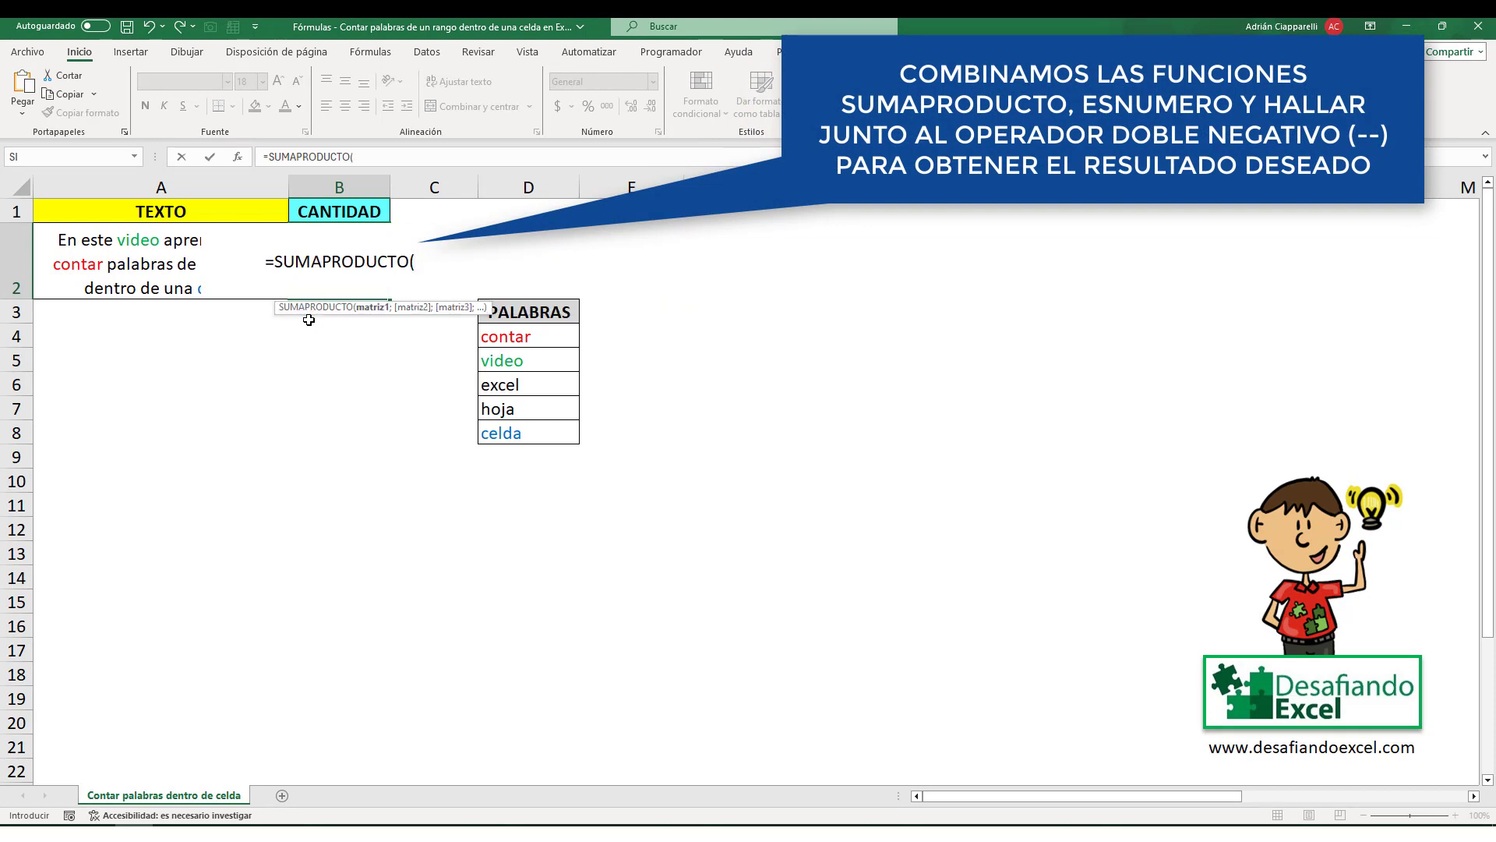
{"action": "type", "text": "--("}
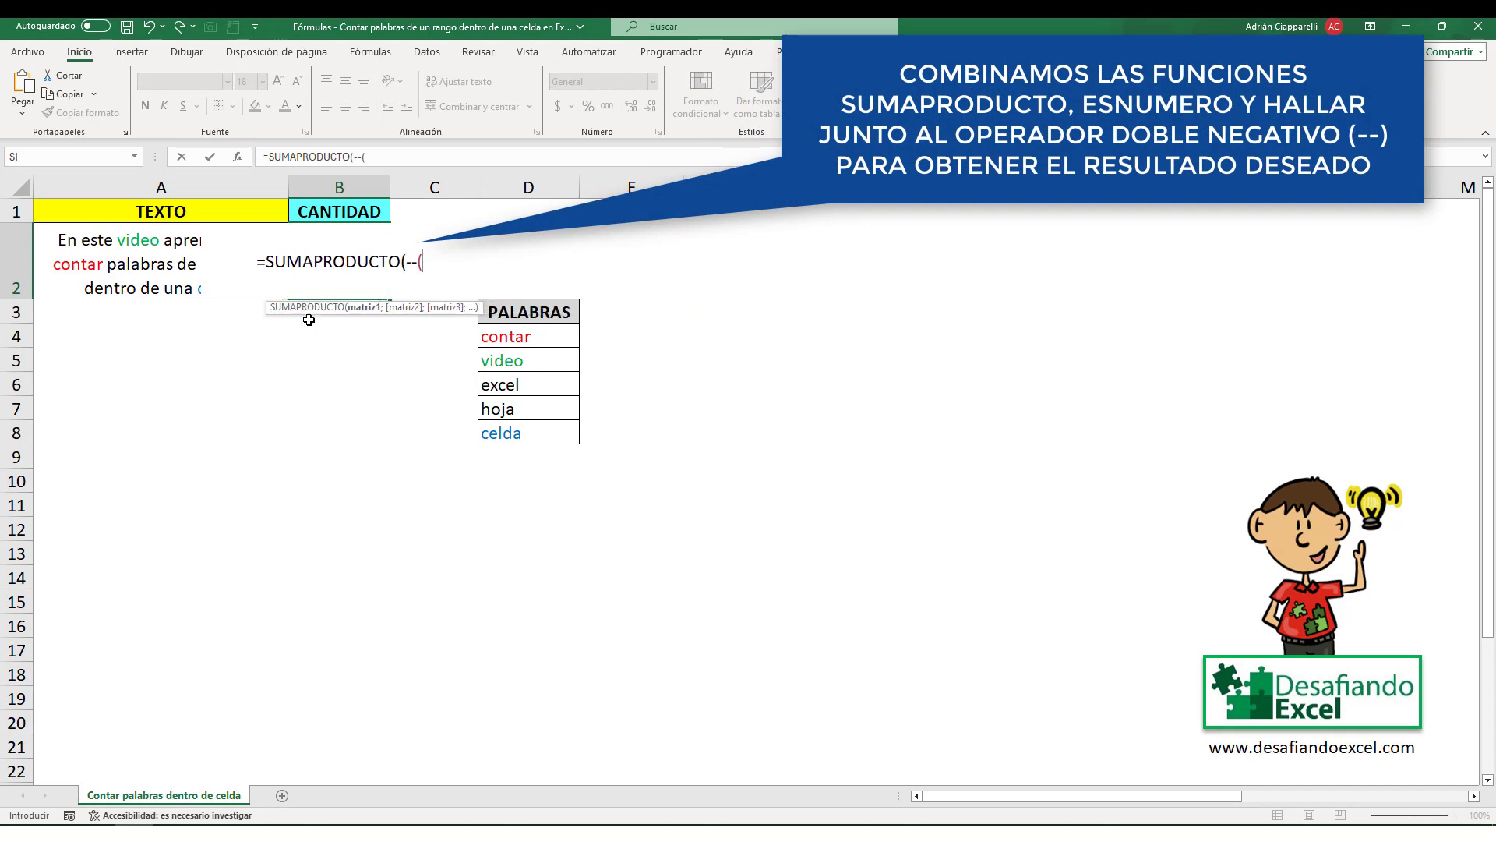
{"action": "type", "text": "ESNUMERO"}
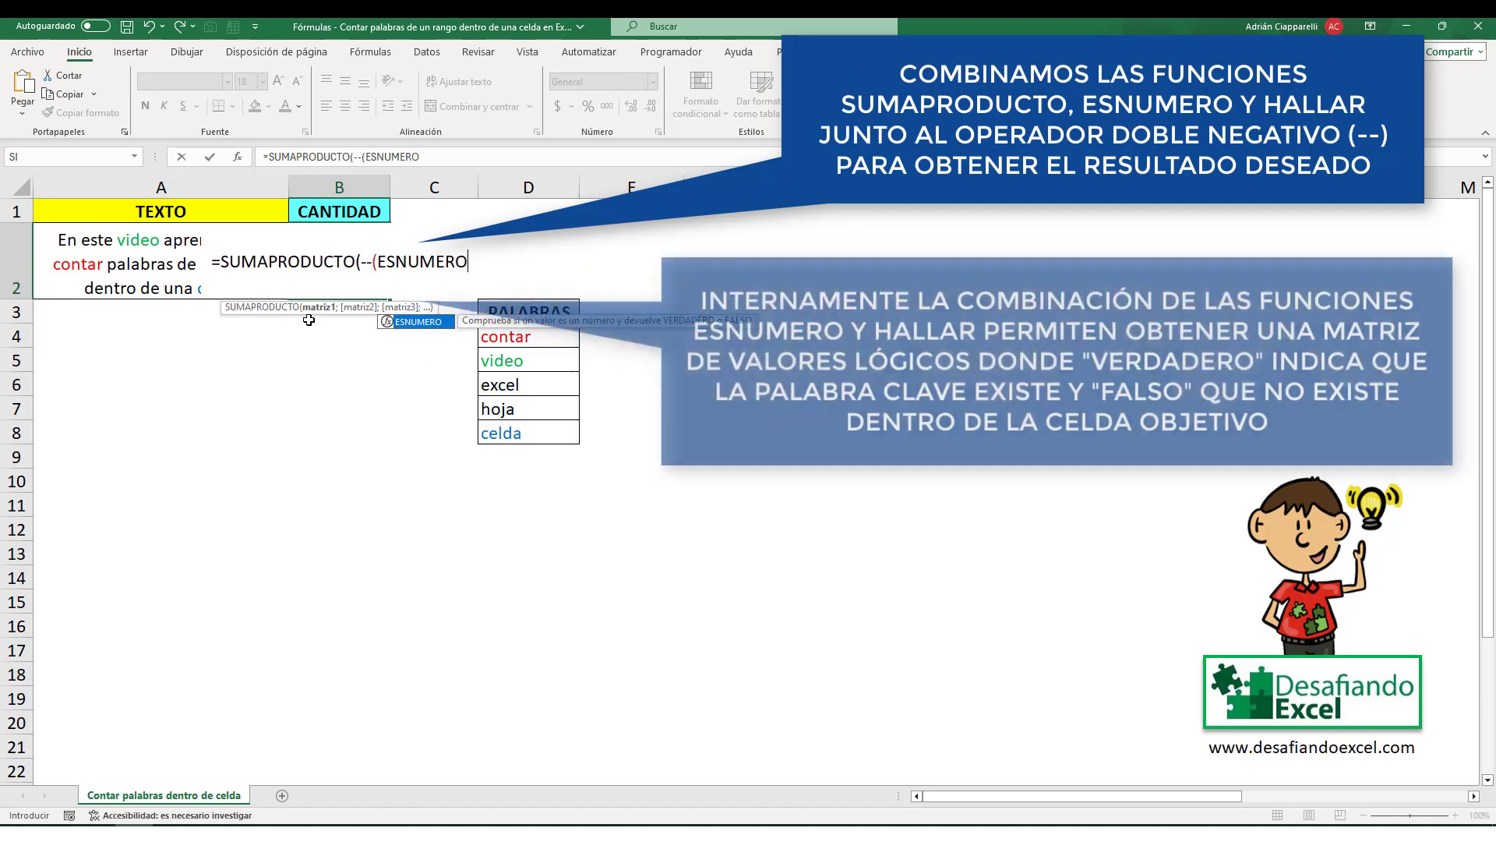
{"action": "type", "text": "(HA"}
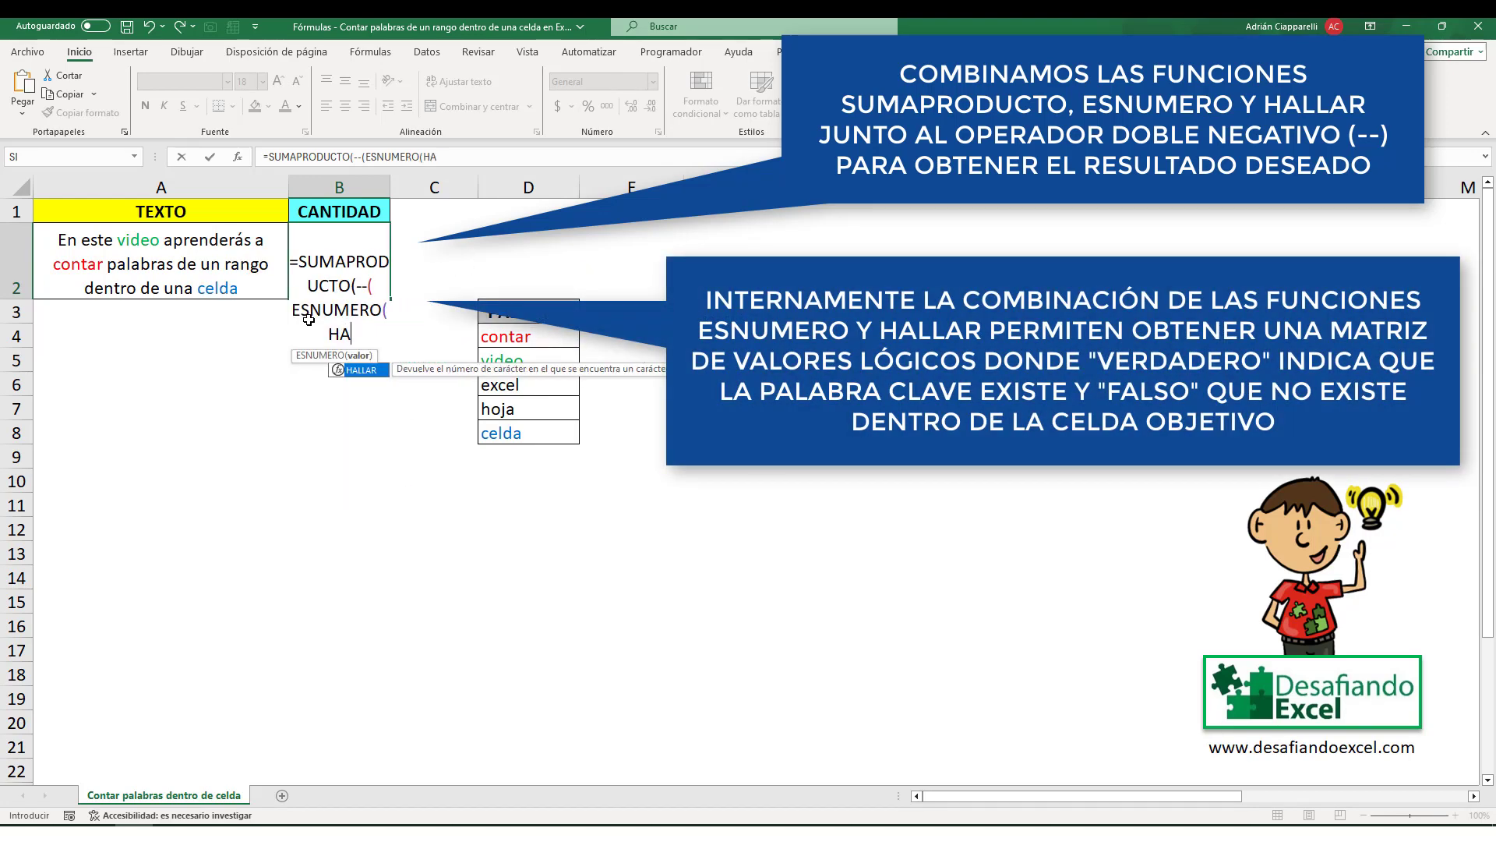
{"action": "type", "text": "LLAR("}
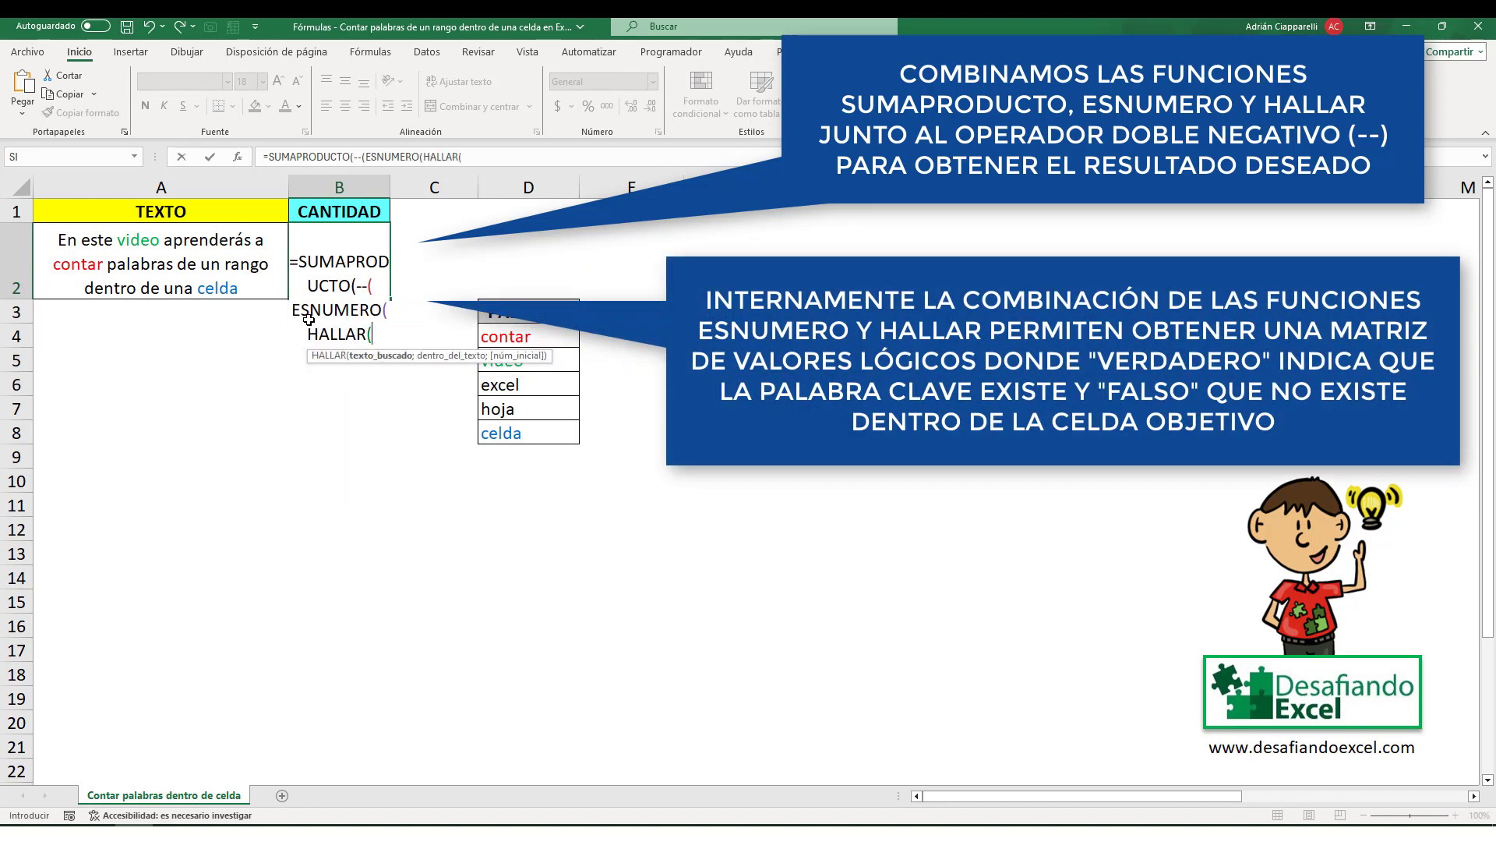
Give HALLAR the keyword range D4:D8 and search cell A2, then close all parentheses
{"action": "left_click_drag", "start_coordinate": [567, 333], "coordinate": [549, 429]}
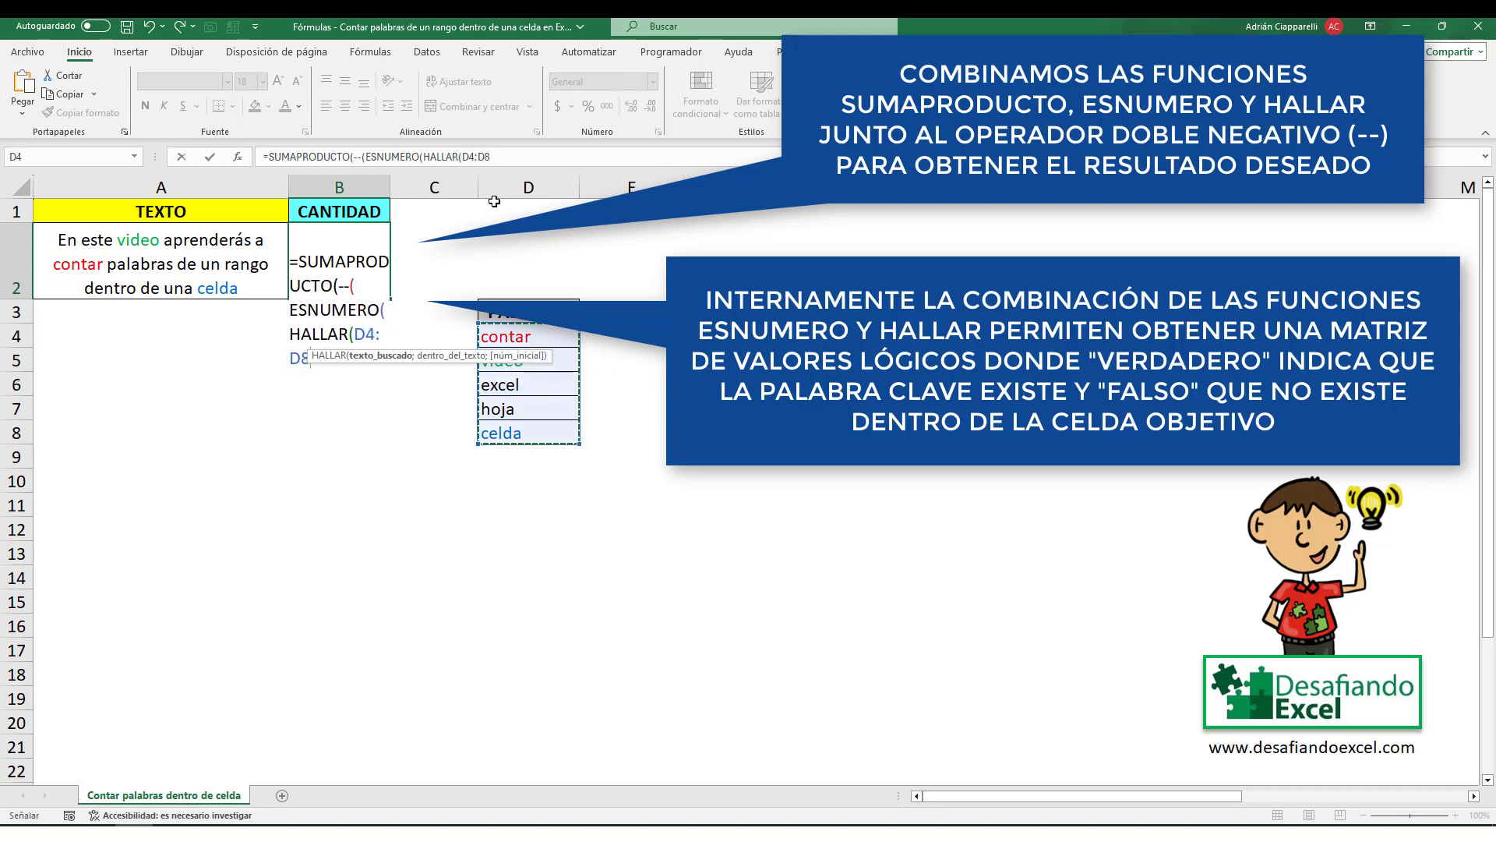
{"action": "left_click", "coordinate": [509, 156]}
{"action": "type", "text": ";"}
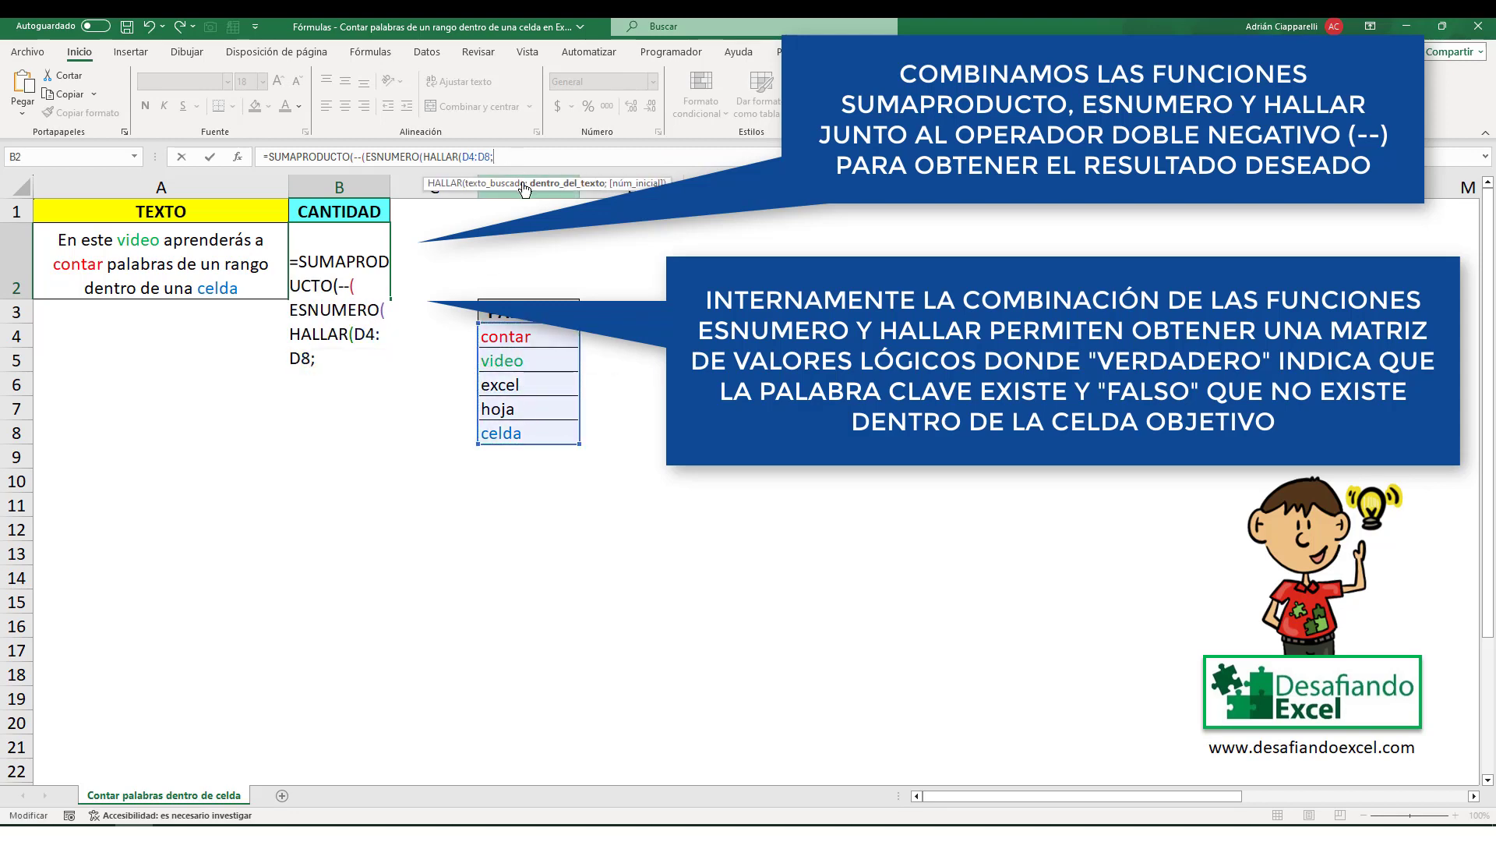
{"action": "left_click", "coordinate": [158, 257]}
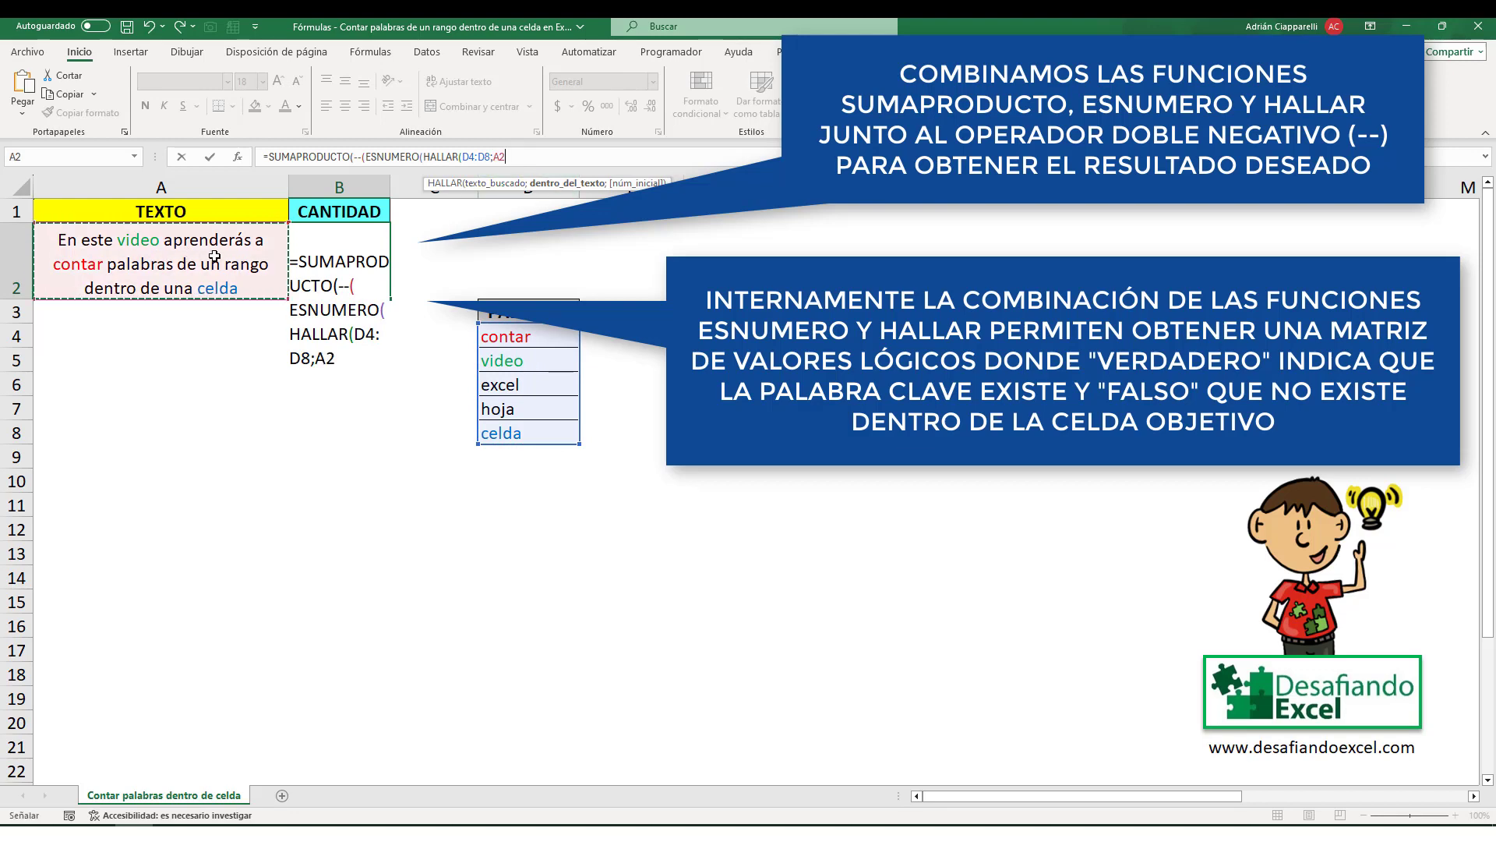
{"action": "type", "text": "))"}
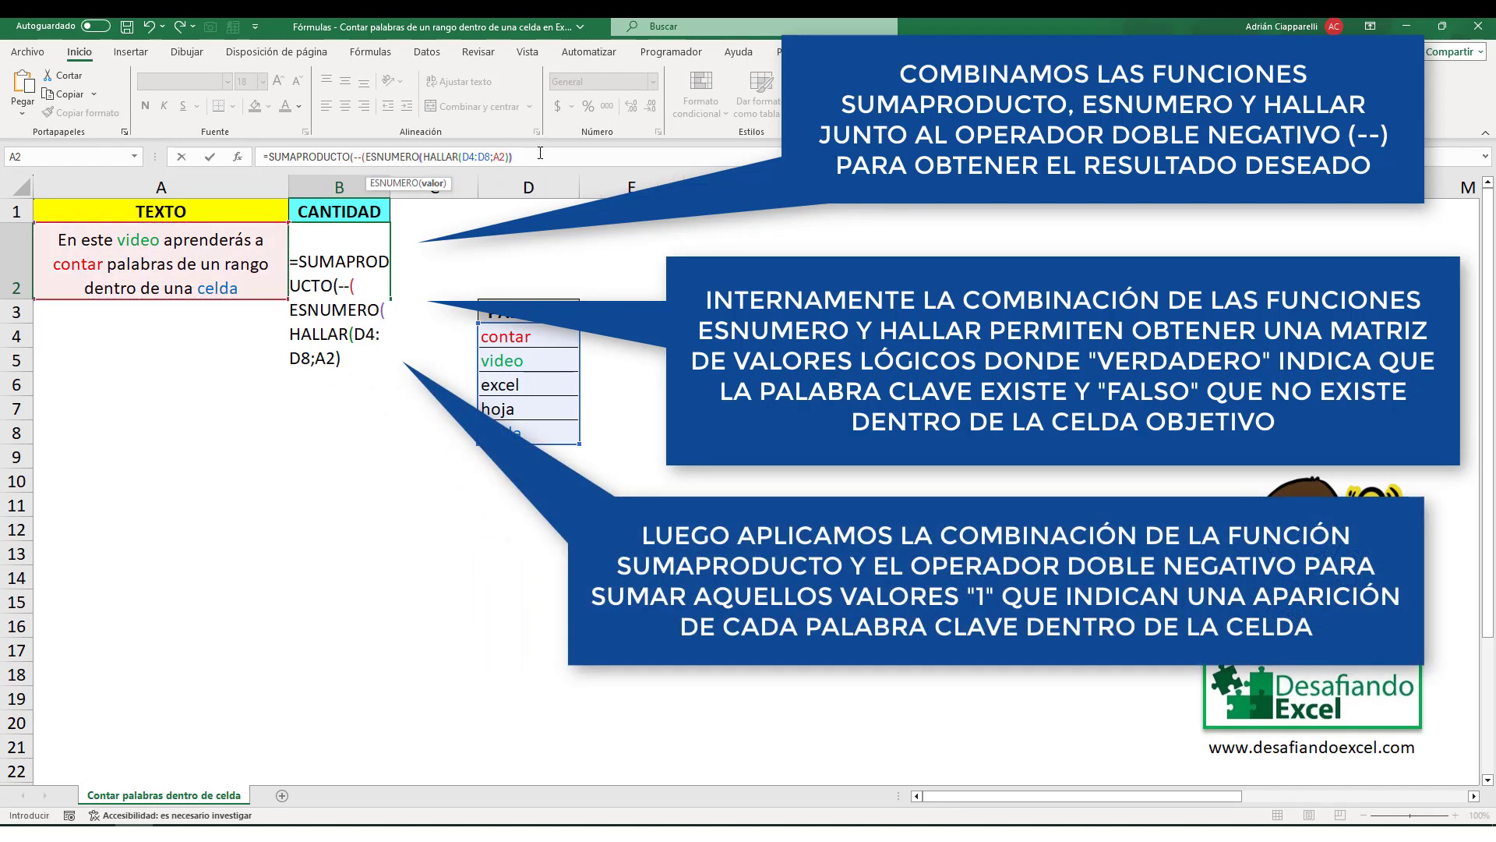
{"action": "type", "text": "))"}
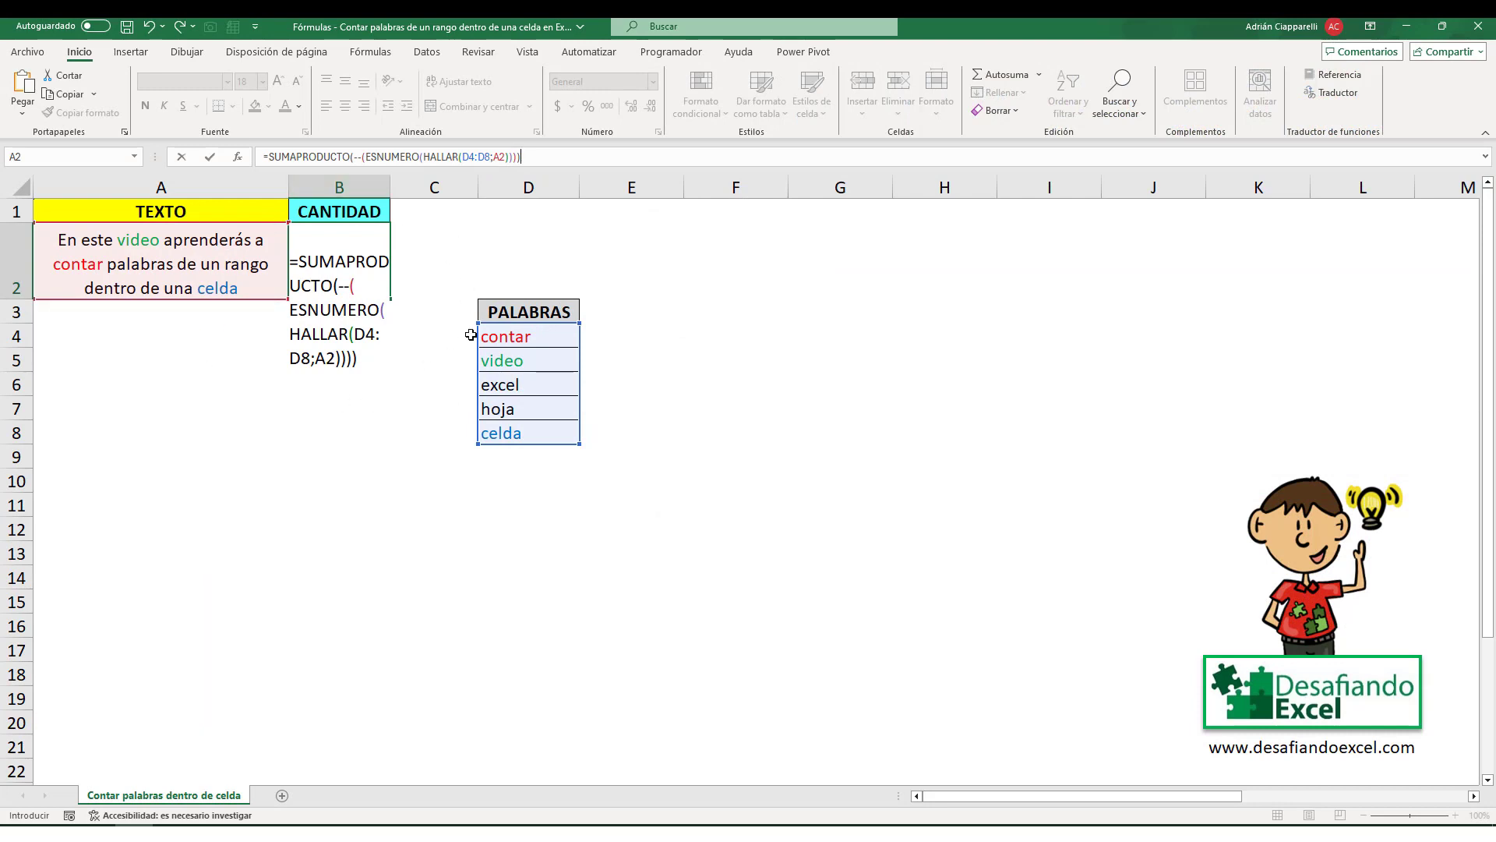
Commit the B2 formula as an array formula with Ctrl+Shift+Enter, returning 3, and select A2
{"action": "key", "text": "ctrl+shift+Return"}
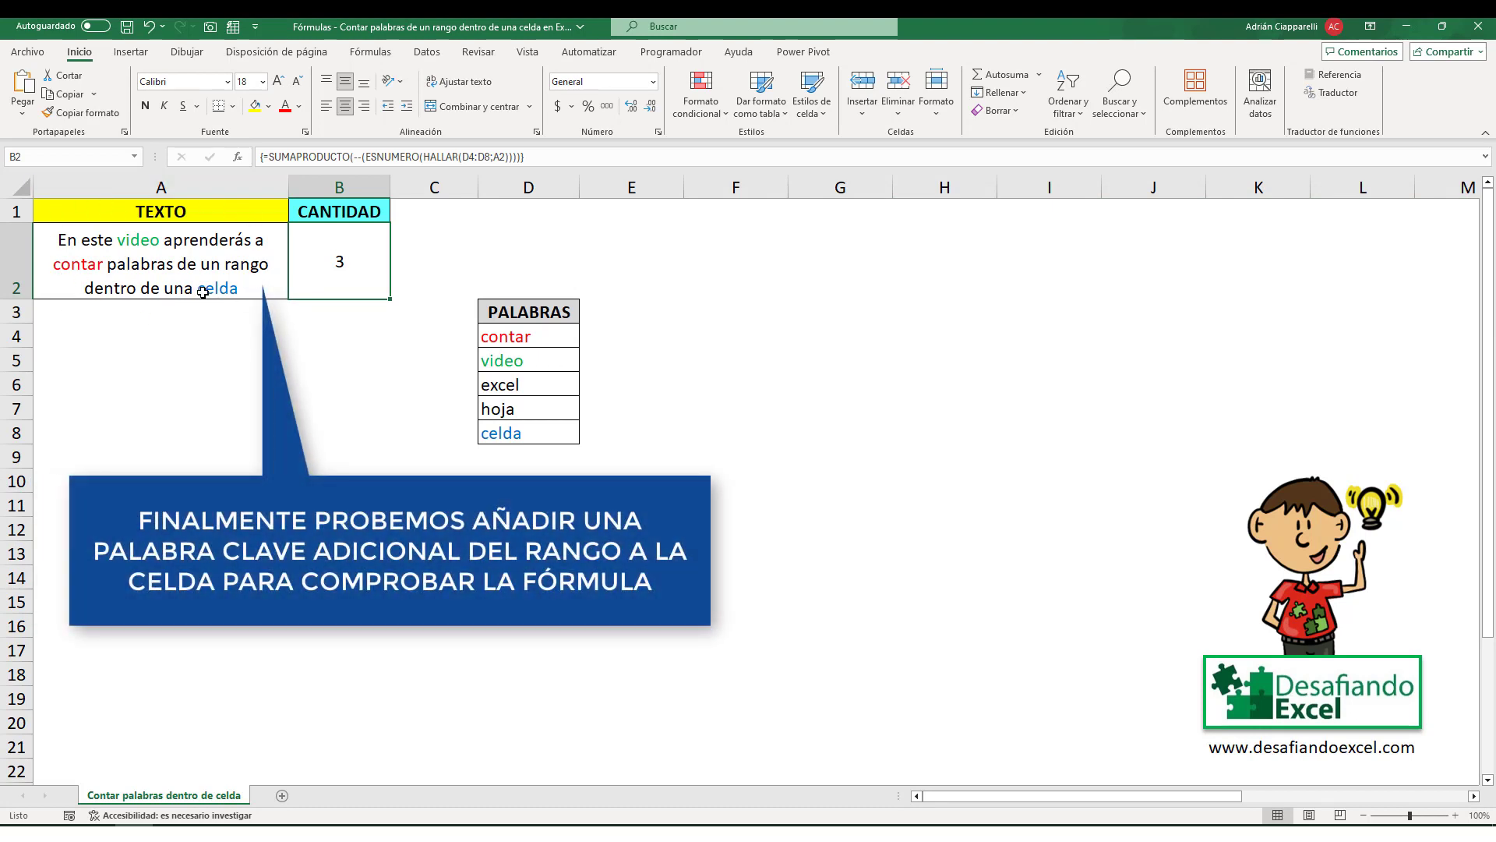
{"action": "left_click", "coordinate": [246, 289]}
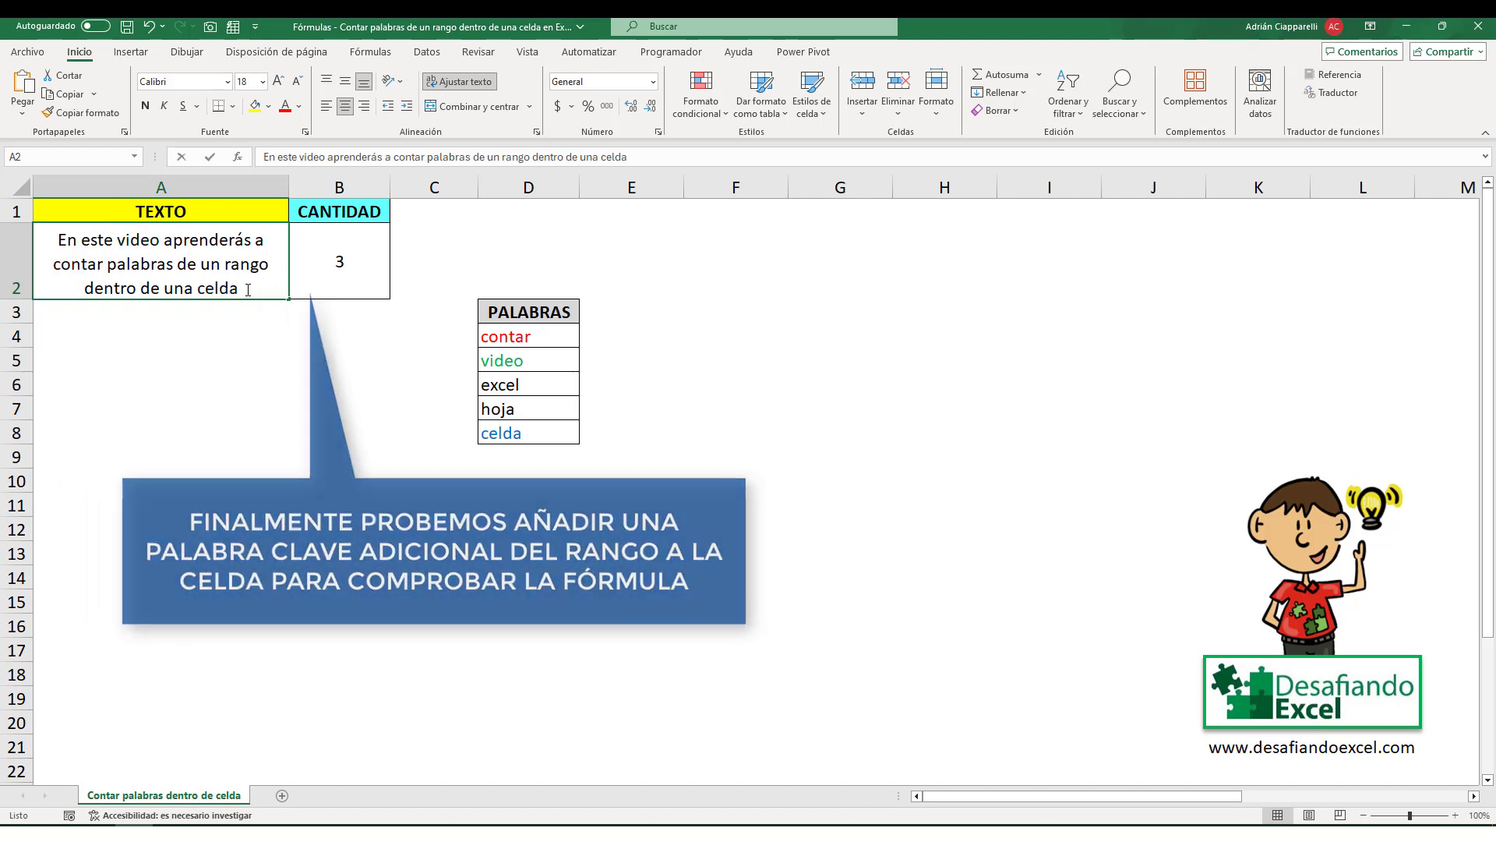
Append 'excel' to A2's sentence and confirm B2's keyword count rises to 4
{"action": "double_click", "coordinate": [263, 288]}
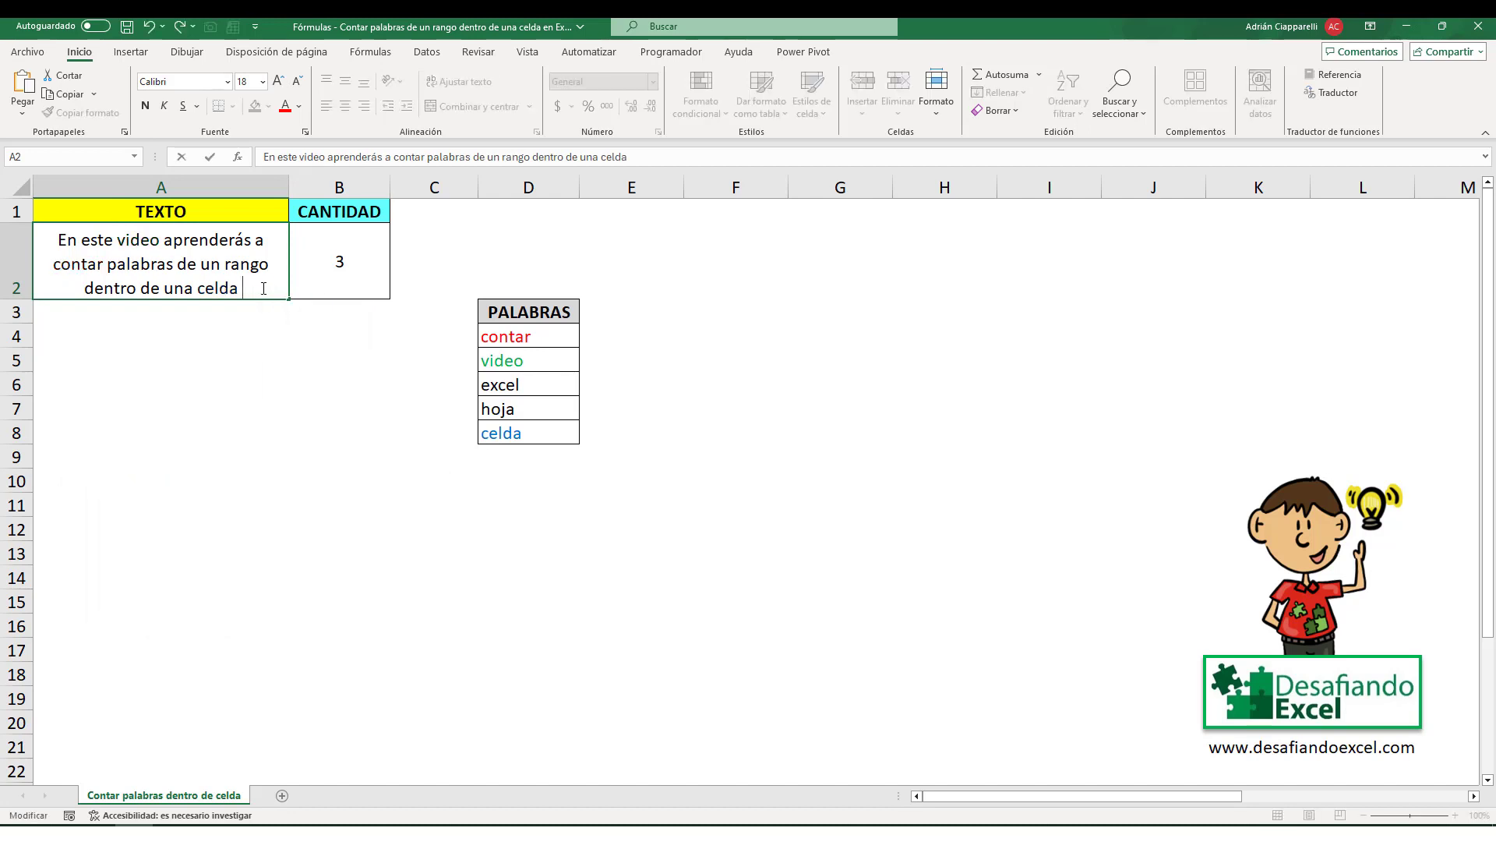
{"action": "type", "text": "excel"}
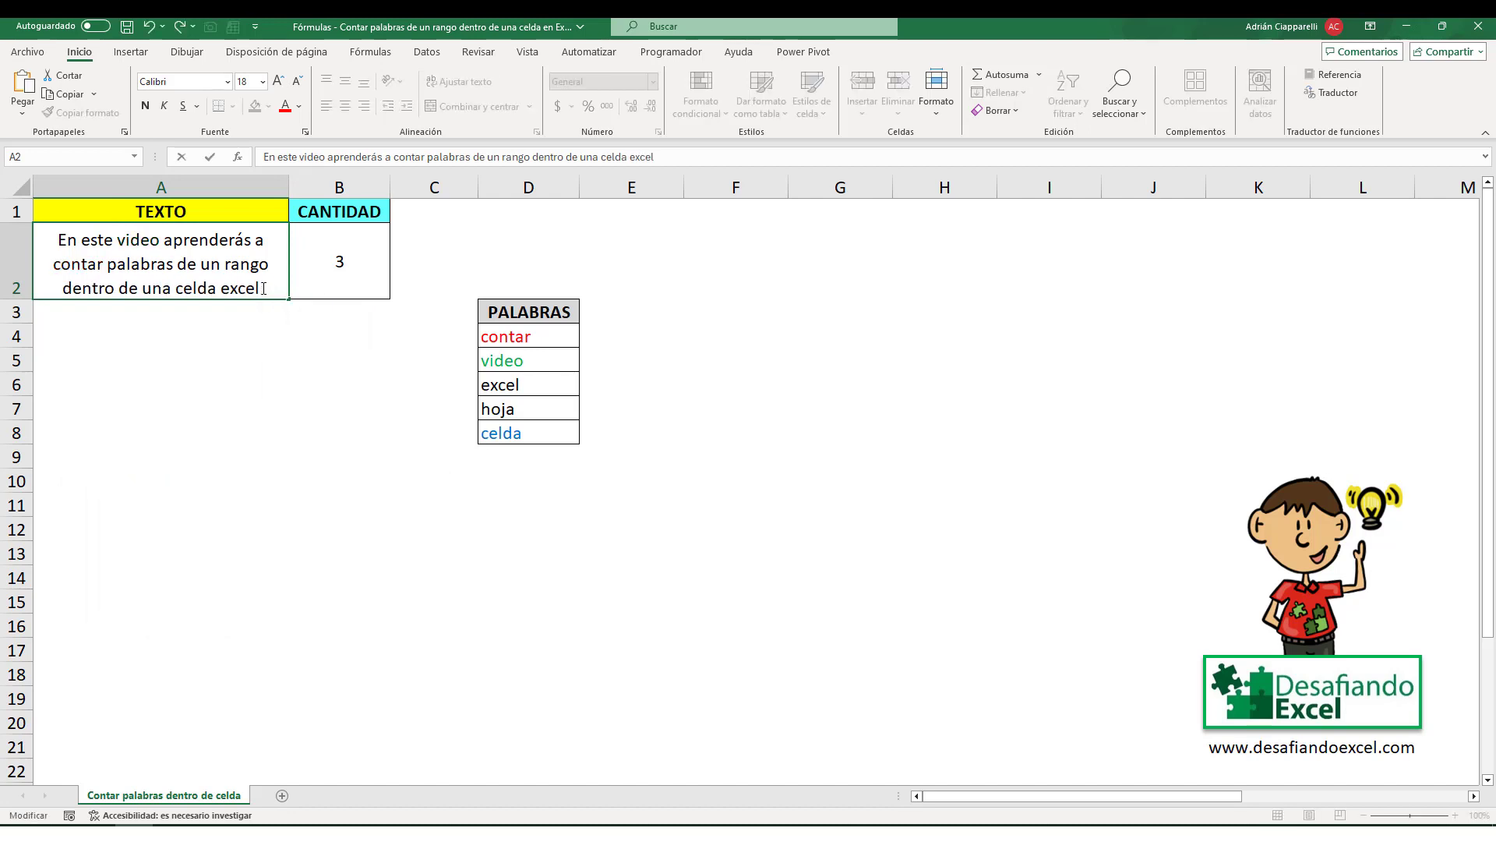
{"action": "key", "text": "Return"}
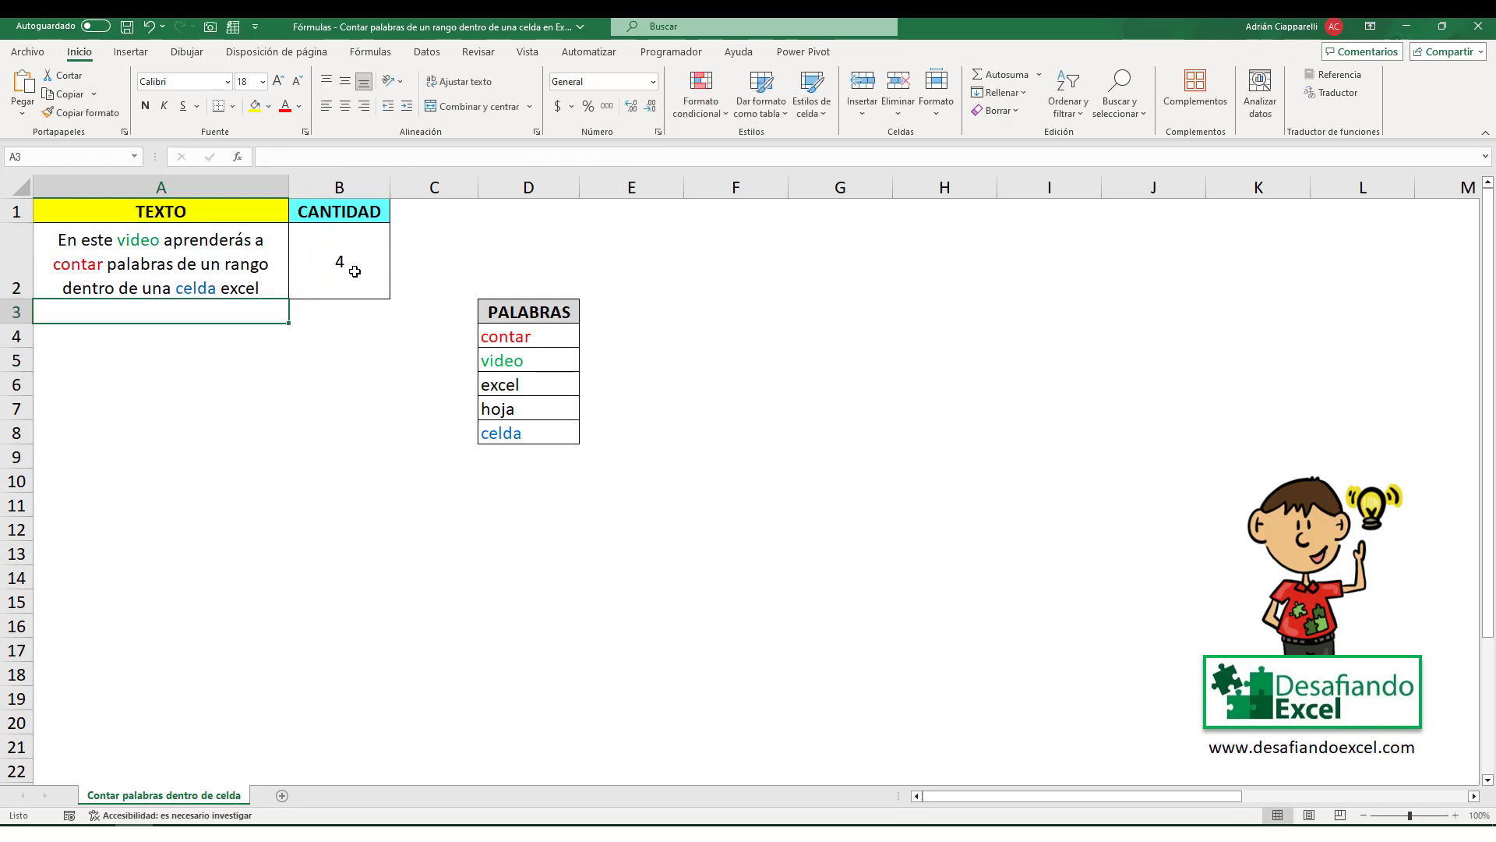
{"action": "left_click", "coordinate": [345, 267]}
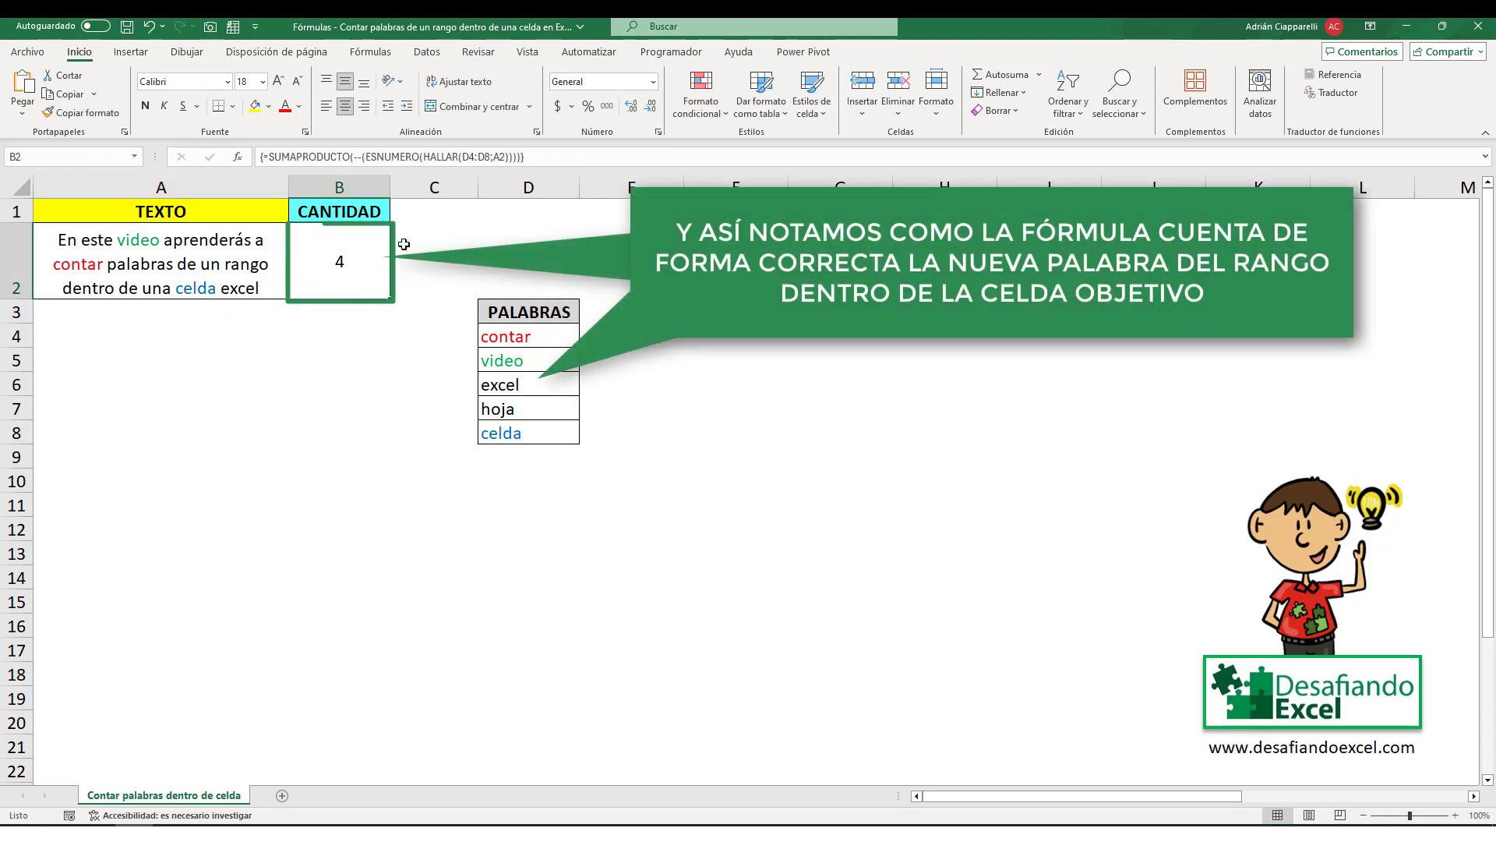